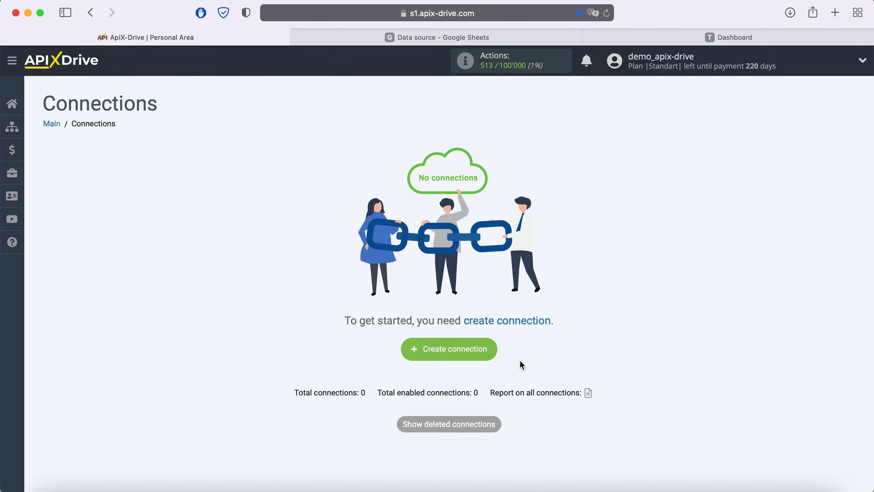
Create a new connection and choose Google Sheets as its data source system
{"action": "left_click", "coordinate": [486, 347]}
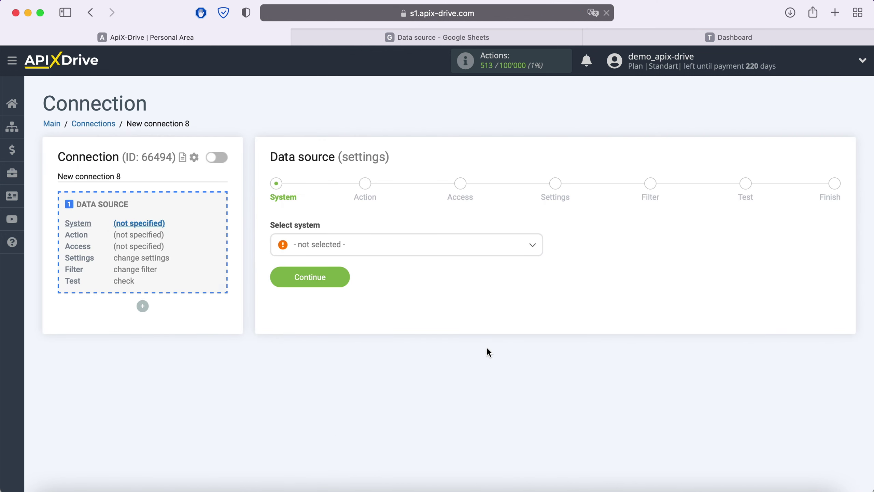
{"action": "left_click", "coordinate": [400, 251]}
{"action": "scroll", "coordinate": [420, 349], "scroll_direction": "down", "scroll_amount": 15}
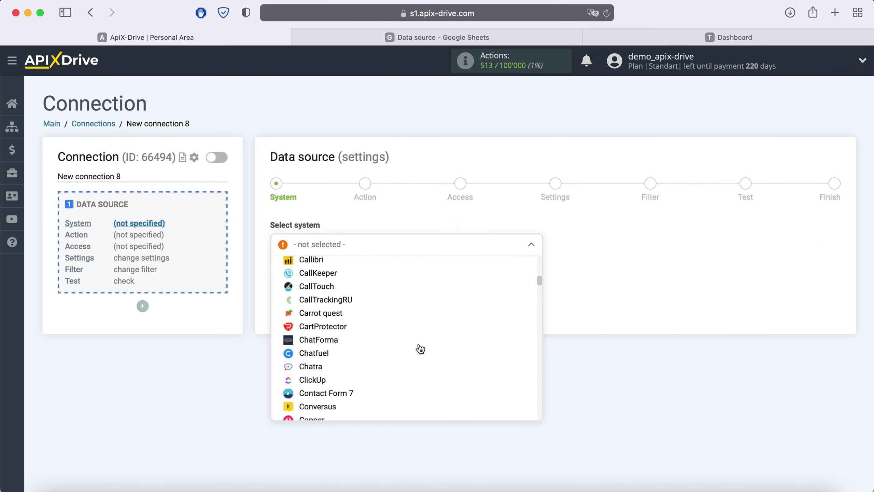
{"action": "scroll", "coordinate": [420, 349], "scroll_direction": "down", "scroll_amount": 15}
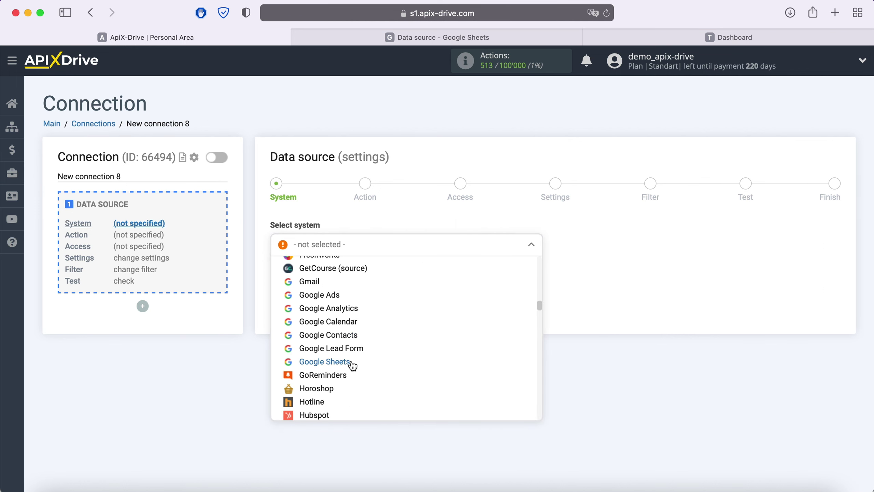
{"action": "left_click", "coordinate": [352, 363]}
{"action": "left_click", "coordinate": [344, 278]}
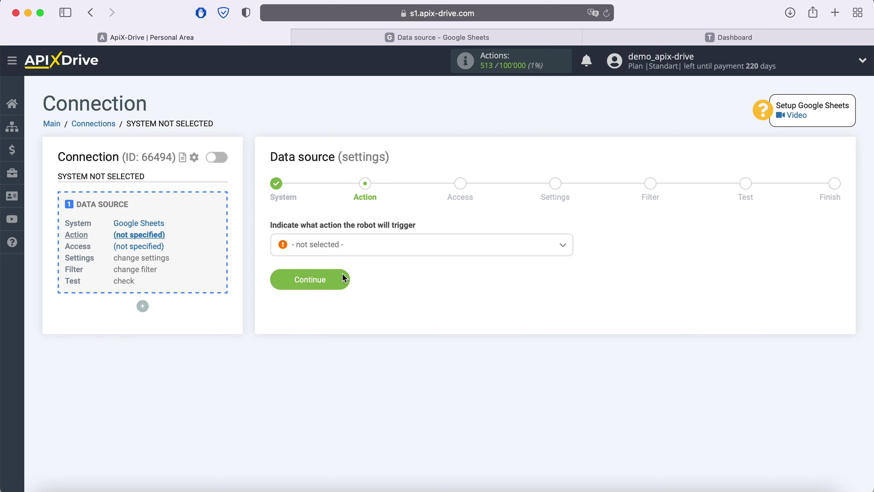
Set the data source's trigger action to Get Rows (new) and continue to the access stage
{"action": "left_click", "coordinate": [371, 249]}
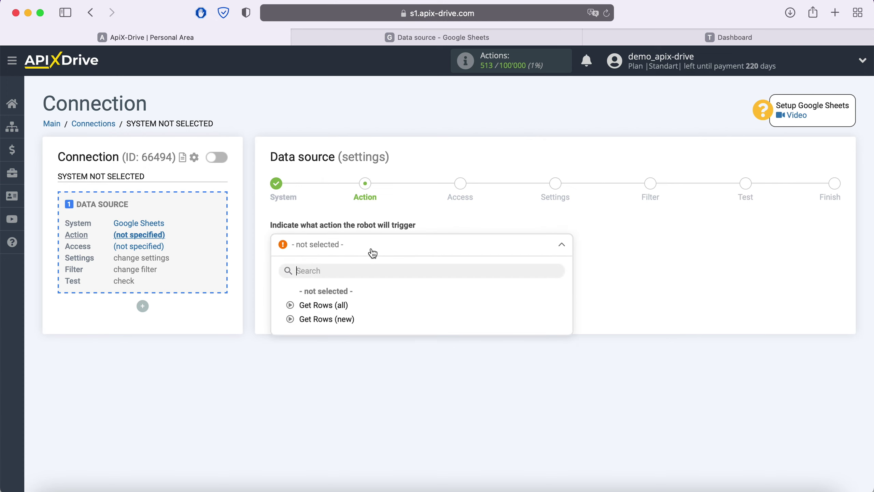
{"action": "left_click", "coordinate": [351, 325]}
{"action": "left_click", "coordinate": [343, 282]}
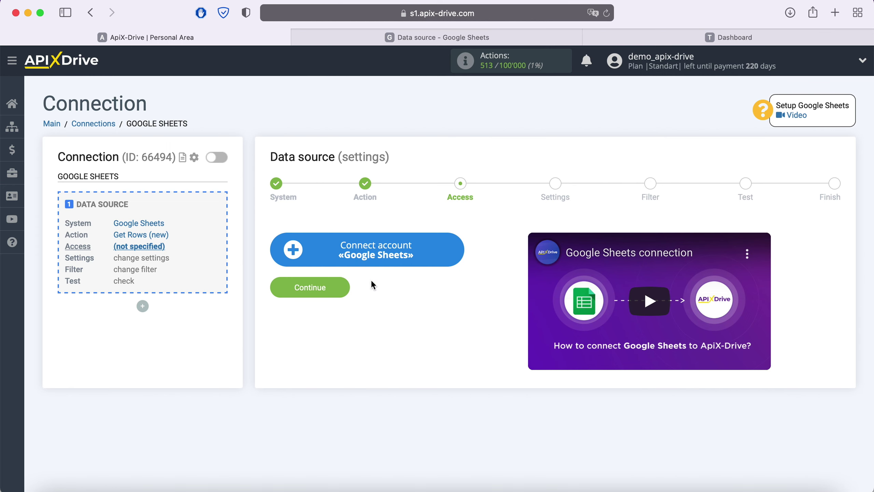
Start connecting a Google Sheets account and sign in to Google with the saved account e-mail and password
{"action": "left_click", "coordinate": [458, 248]}
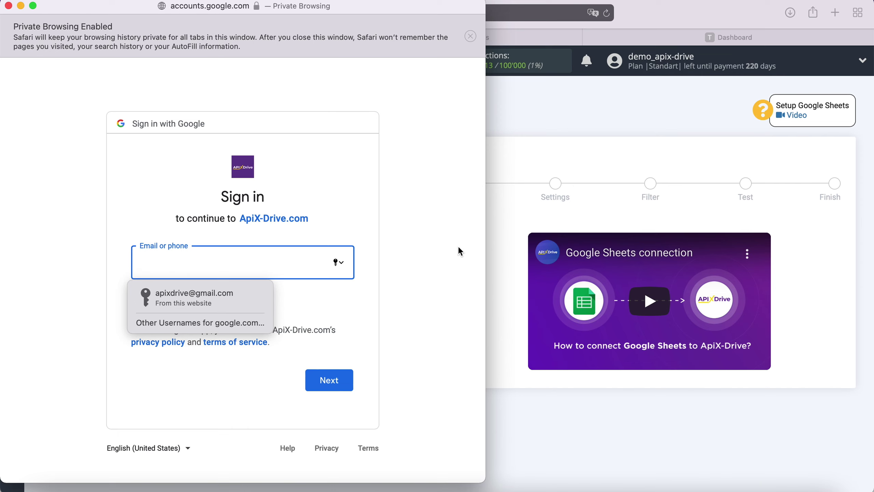
{"action": "left_click", "coordinate": [207, 293]}
{"action": "left_click", "coordinate": [344, 381]}
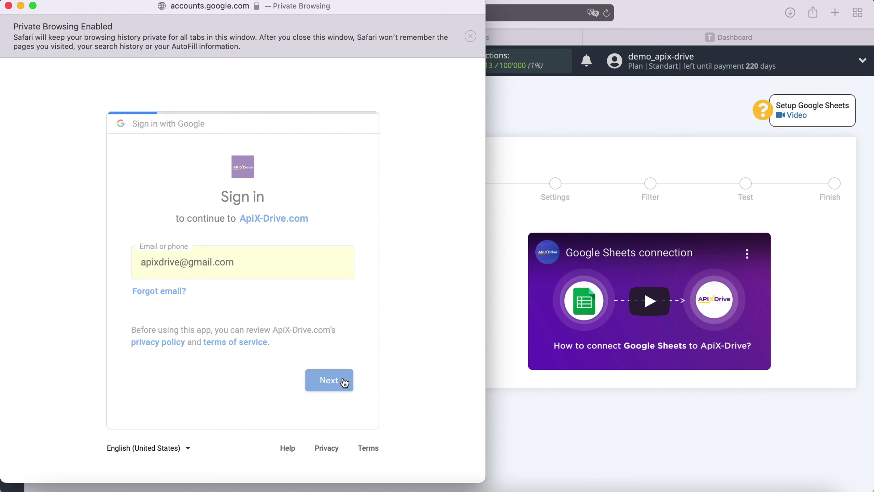
{"action": "left_click", "coordinate": [230, 298]}
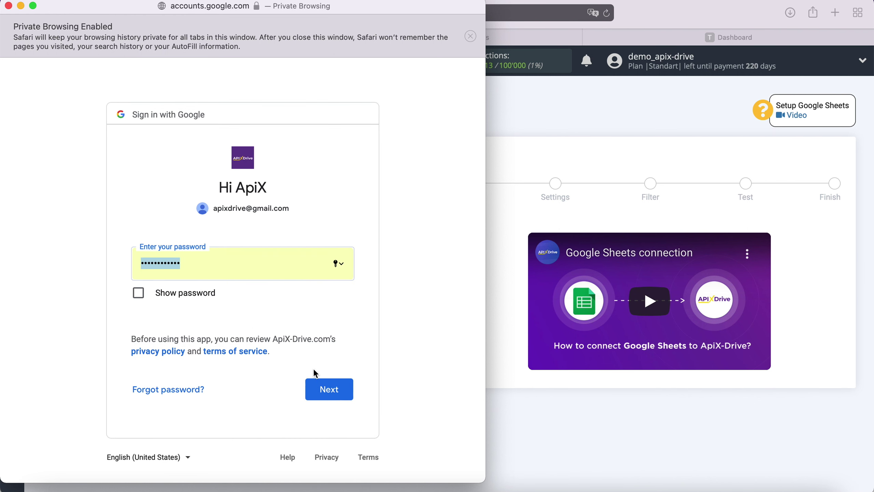
{"action": "left_click", "coordinate": [337, 389]}
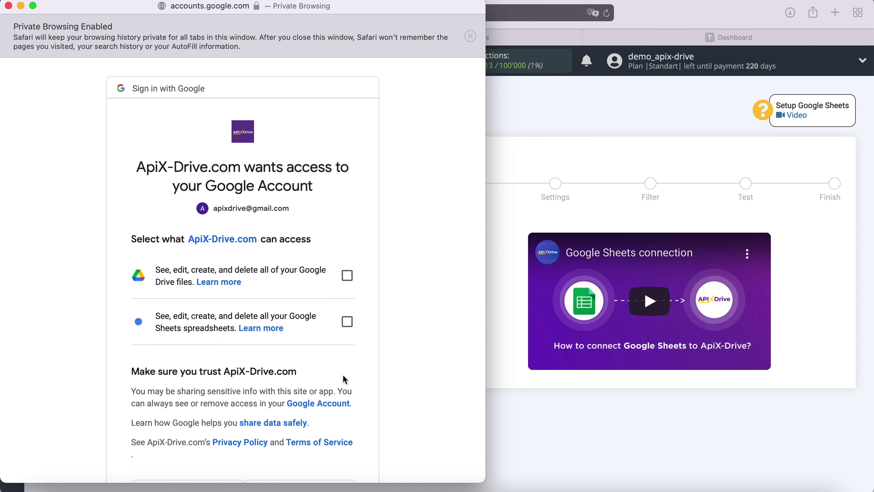
Grant ApiX-Drive.com access to all Google Drive files and Google Sheets spreadsheets, and complete the authorization
{"action": "left_click", "coordinate": [347, 276]}
{"action": "left_click", "coordinate": [346, 321]}
{"action": "scroll", "coordinate": [389, 304], "scroll_direction": "down", "scroll_amount": 3}
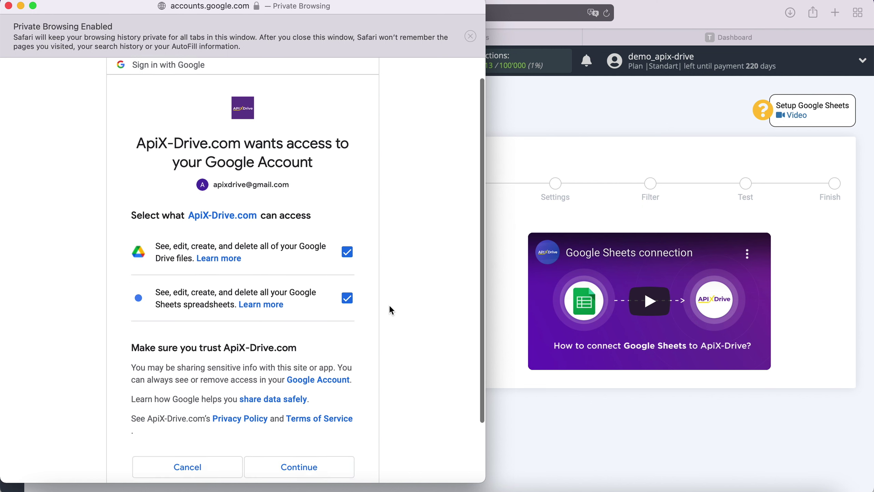
{"action": "left_click", "coordinate": [319, 430]}
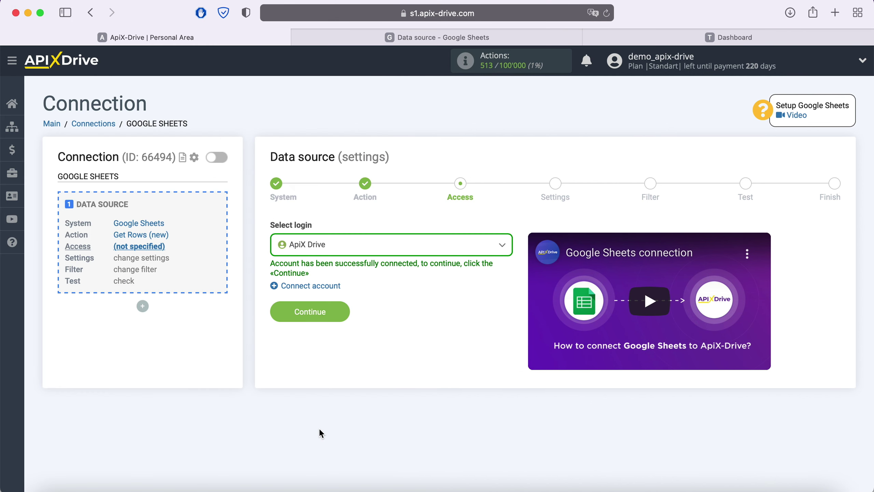
Select the connected ApiX Drive login for the data source and continue to its settings
{"action": "left_click", "coordinate": [376, 248]}
{"action": "left_click", "coordinate": [332, 320]}
{"action": "left_click", "coordinate": [341, 310]}
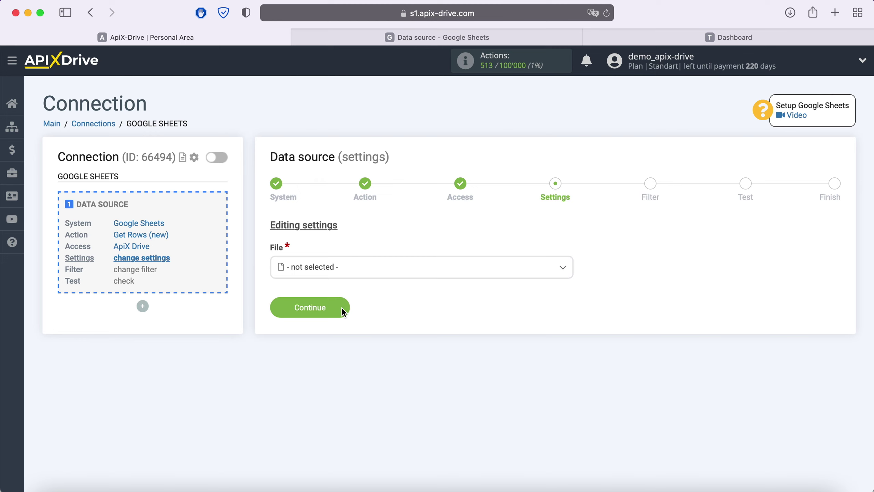
Choose the Data source file and its Data source sheet for loading rows
{"action": "left_click", "coordinate": [347, 275]}
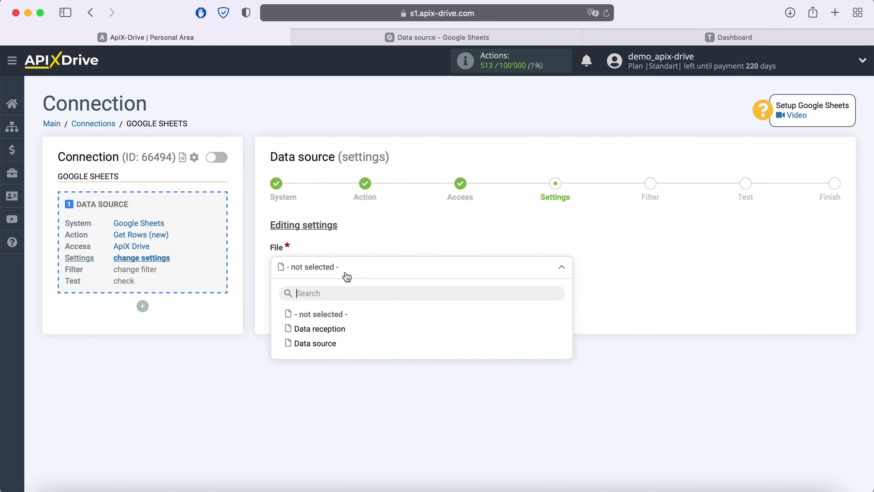
{"action": "left_click", "coordinate": [327, 344]}
{"action": "left_click", "coordinate": [331, 327]}
{"action": "left_click", "coordinate": [324, 383]}
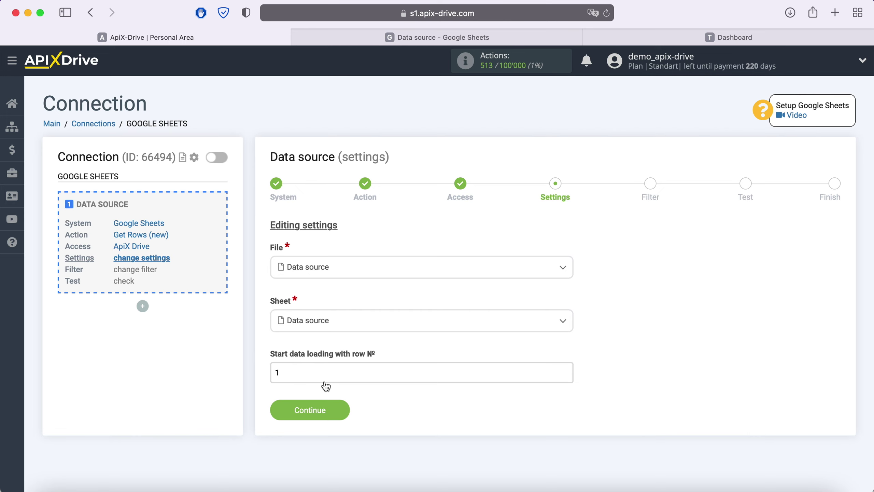
Check the row layout in the Data source spreadsheet, set data loading to start with row 2, and save the settings
{"action": "left_click", "coordinate": [392, 35]}
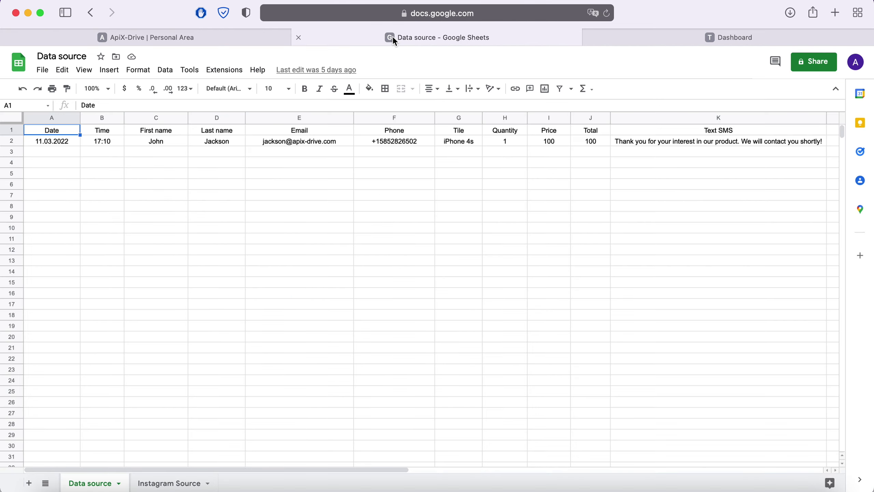
{"action": "left_click", "coordinate": [147, 43]}
{"action": "double_click", "coordinate": [276, 371]}
{"action": "type", "text": "2"}
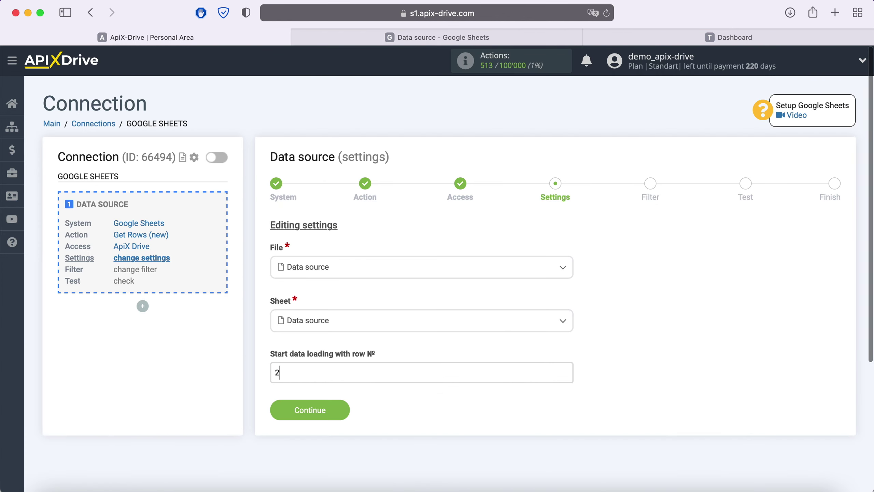
{"action": "left_click", "coordinate": [343, 404]}
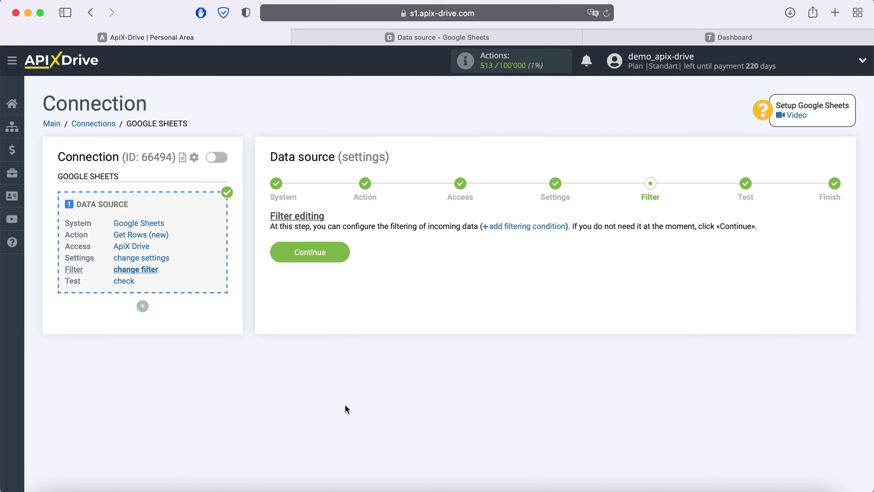
Finish the data source without a filter, accepting its test data, and start configuring data receiving
{"action": "left_click", "coordinate": [343, 248]}
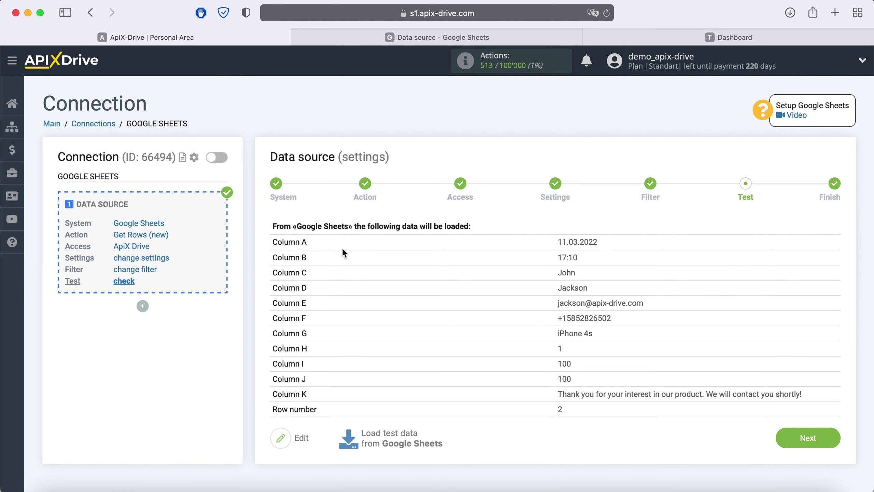
{"action": "left_click", "coordinate": [819, 439]}
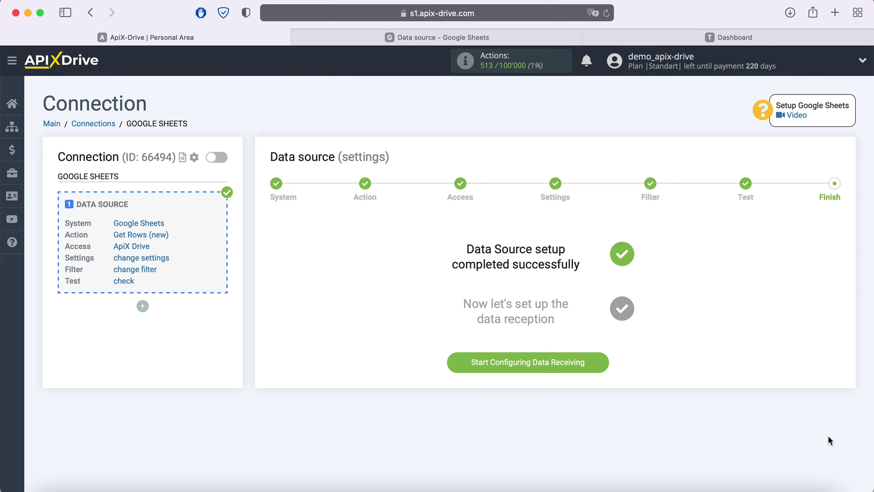
{"action": "left_click", "coordinate": [603, 360]}
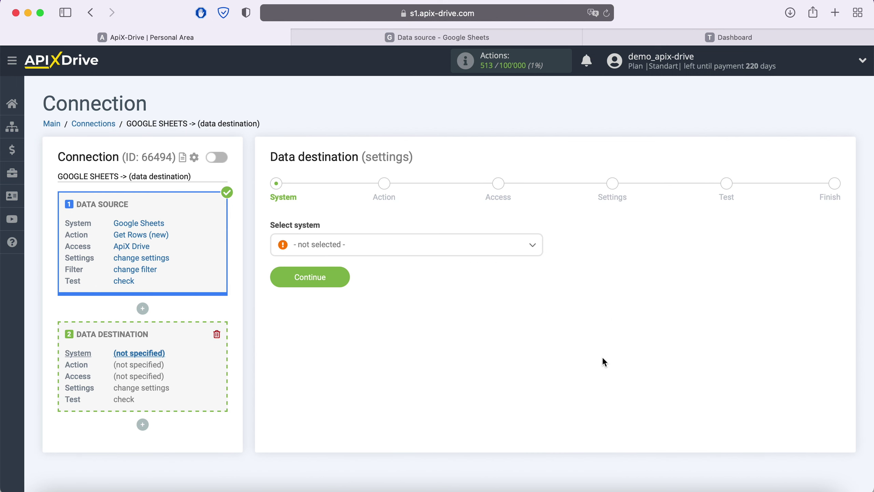
Choose TheTexting as the data destination system and continue to the action stage
{"action": "left_click", "coordinate": [406, 244]}
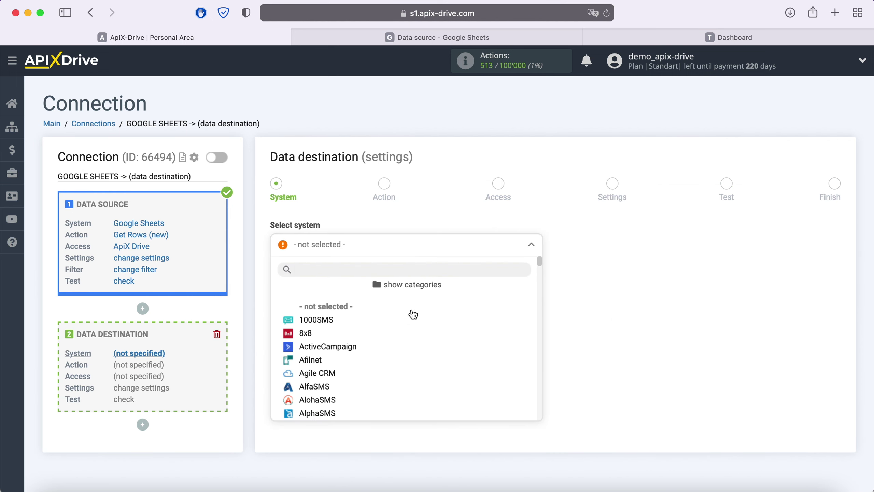
{"action": "scroll", "coordinate": [412, 315], "scroll_direction": "down", "scroll_amount": 3}
{"action": "scroll", "coordinate": [413, 317], "scroll_direction": "down", "scroll_amount": 15}
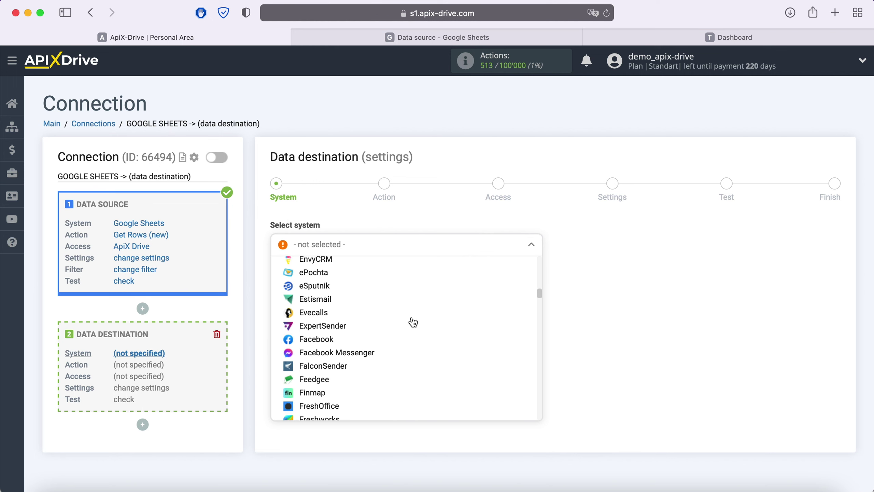
{"action": "scroll", "coordinate": [412, 322], "scroll_direction": "down", "scroll_amount": 15}
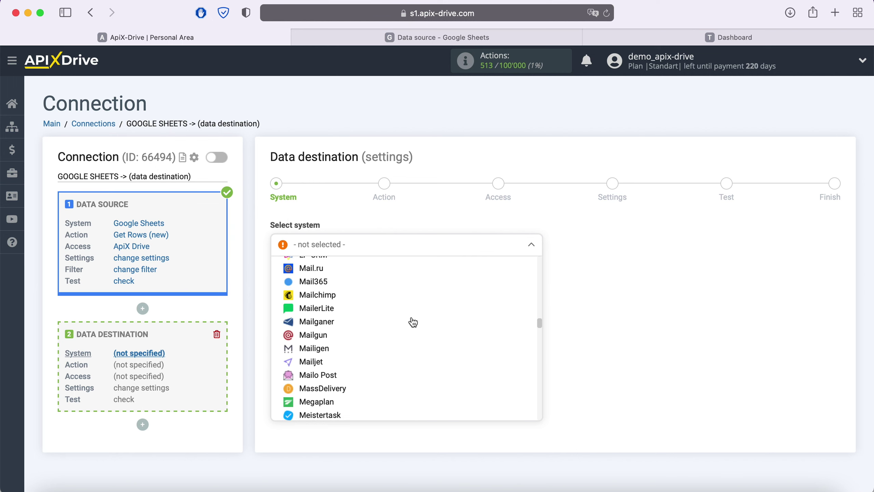
{"action": "scroll", "coordinate": [412, 322], "scroll_direction": "down", "scroll_amount": 15}
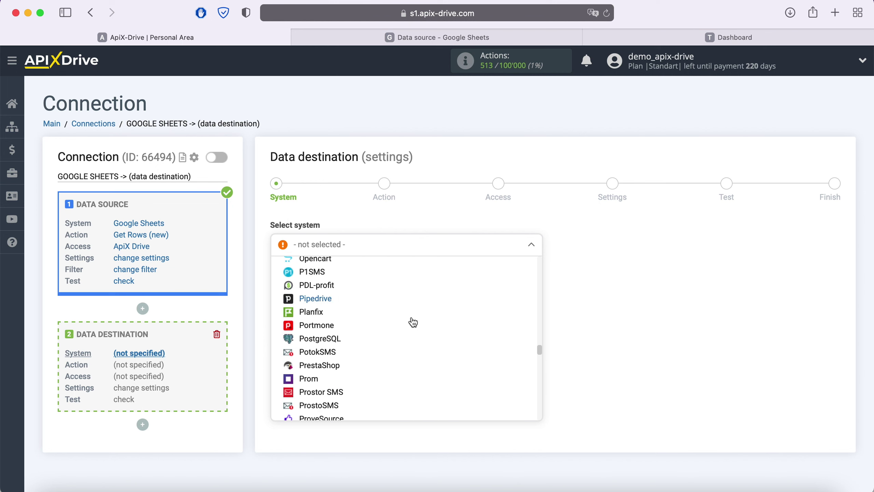
{"action": "scroll", "coordinate": [413, 322], "scroll_direction": "down", "scroll_amount": 15}
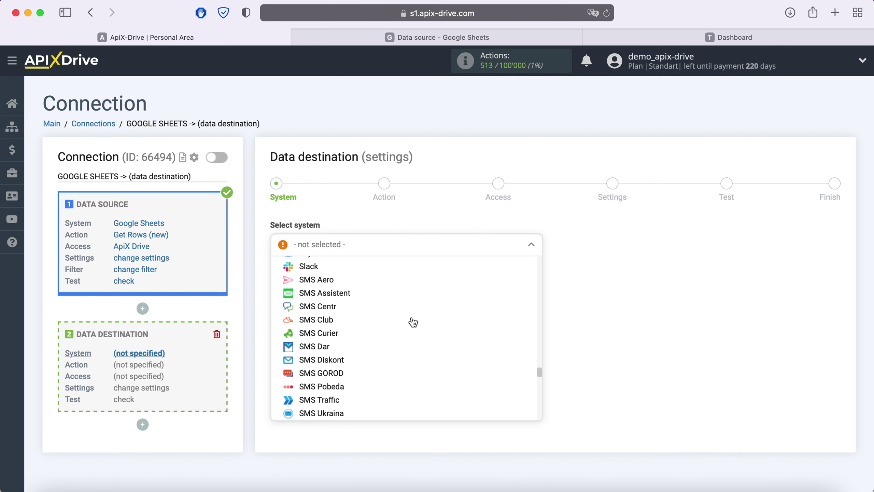
{"action": "scroll", "coordinate": [412, 322], "scroll_direction": "down", "scroll_amount": 15}
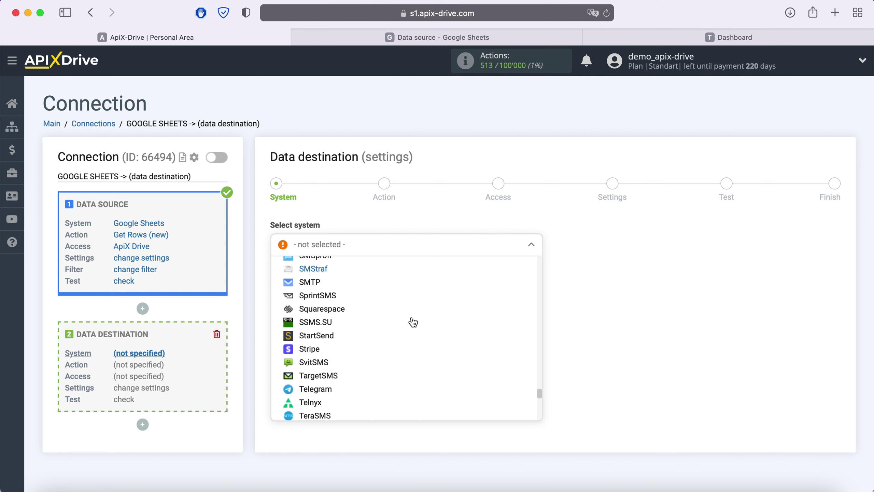
{"action": "scroll", "coordinate": [413, 322], "scroll_direction": "down", "scroll_amount": 2}
{"action": "left_click", "coordinate": [357, 350]}
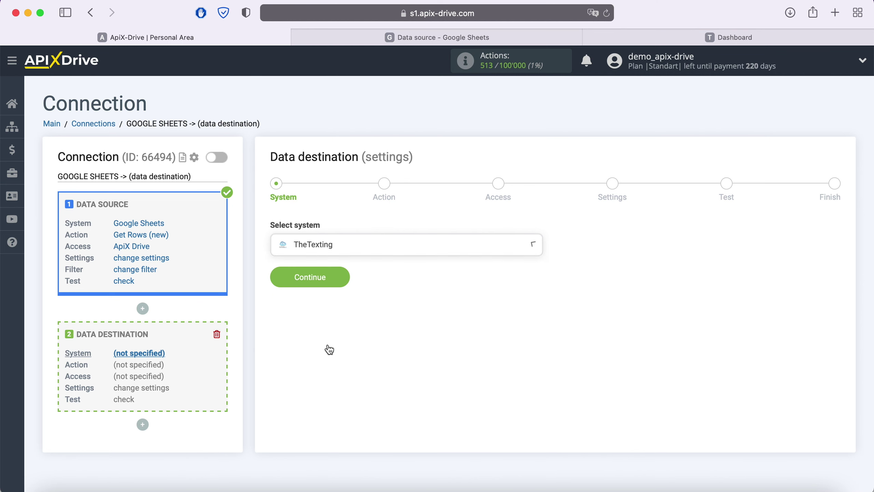
{"action": "left_click", "coordinate": [343, 280]}
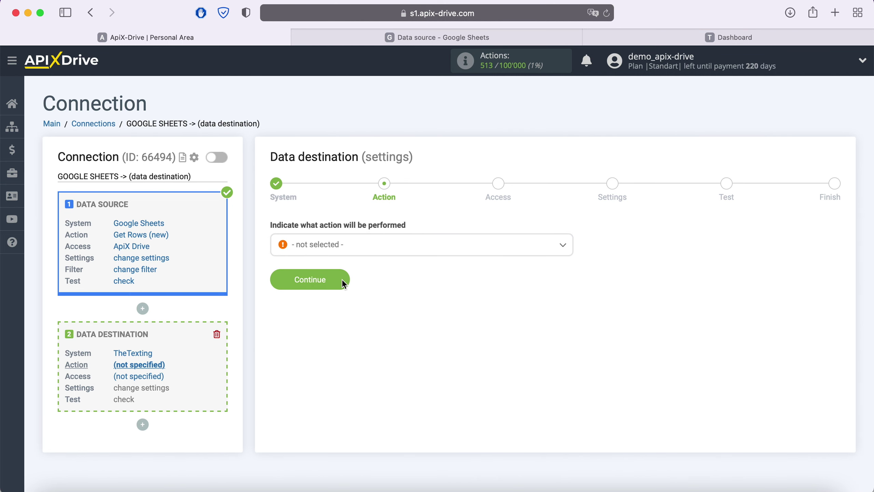
Set the destination action to Send SMS and continue to the access stage
{"action": "left_click", "coordinate": [356, 246]}
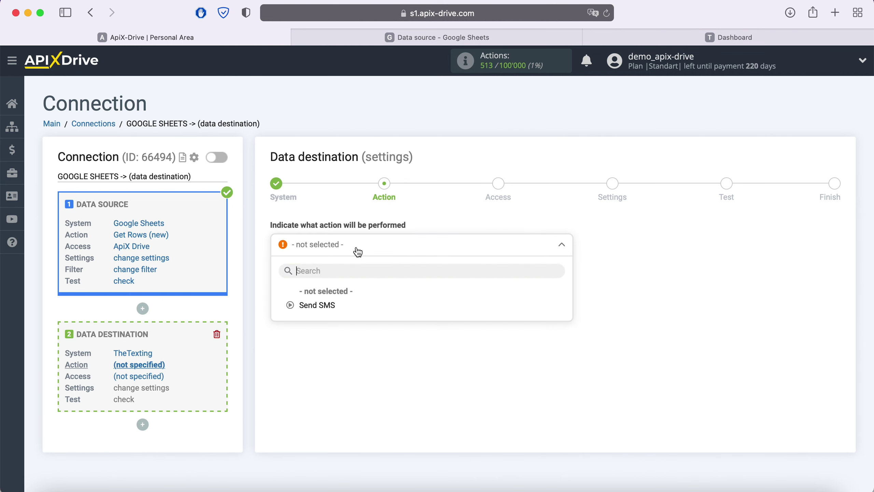
{"action": "left_click", "coordinate": [322, 303]}
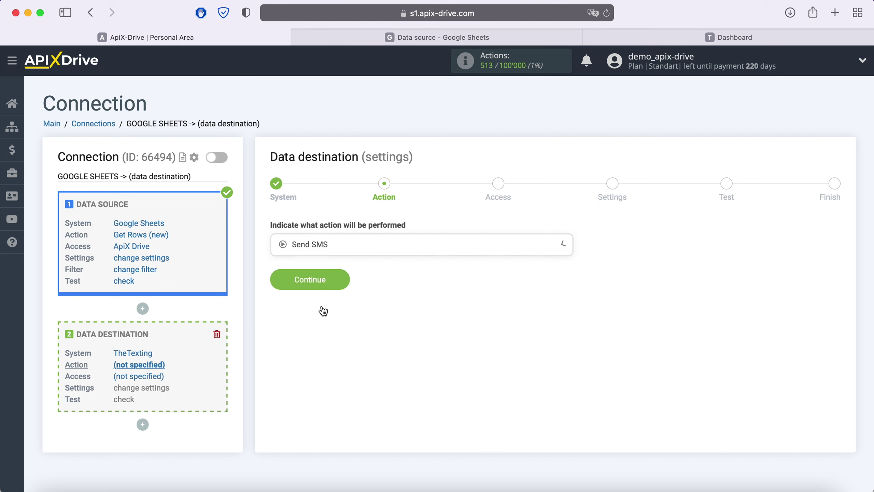
{"action": "left_click", "coordinate": [344, 279]}
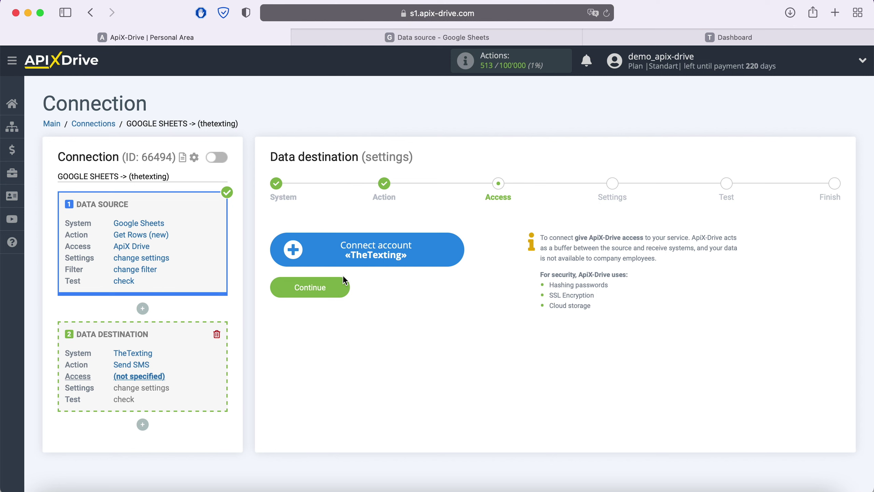
Start connecting a TheTexting account and paste in the API key copied from the API Settings on the TheTexting site
{"action": "left_click", "coordinate": [455, 250]}
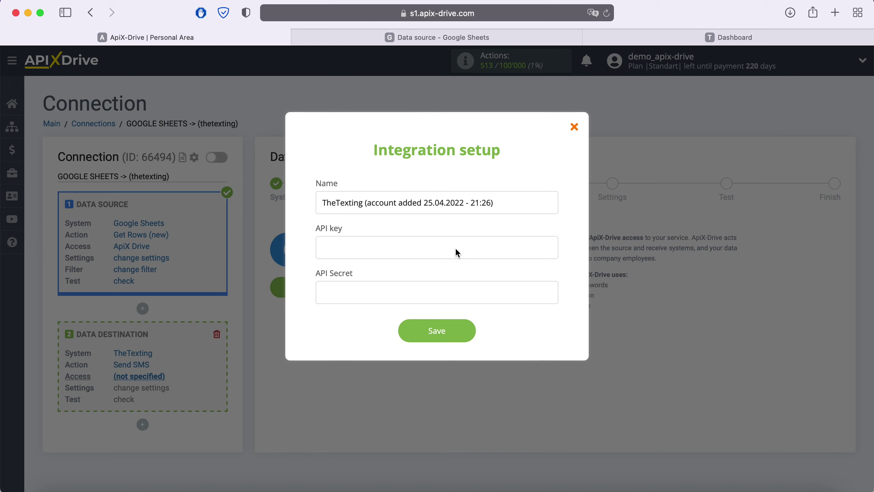
{"action": "left_click", "coordinate": [709, 38]}
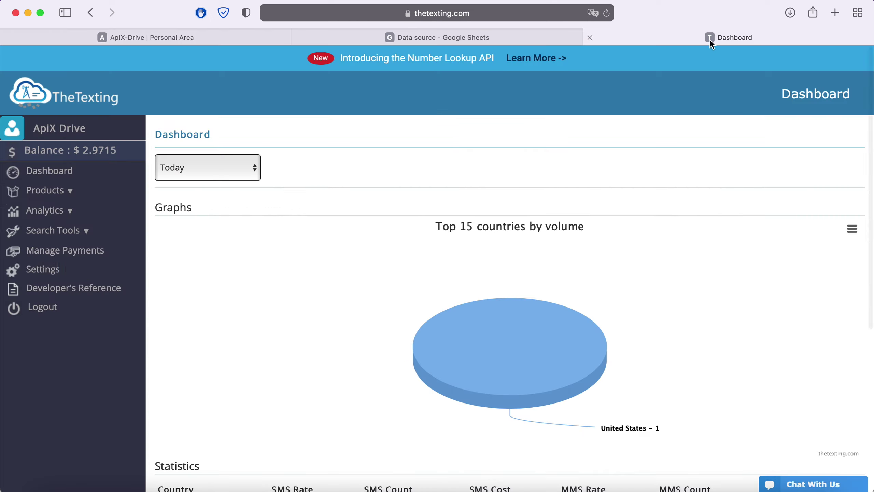
{"action": "left_click", "coordinate": [54, 273]}
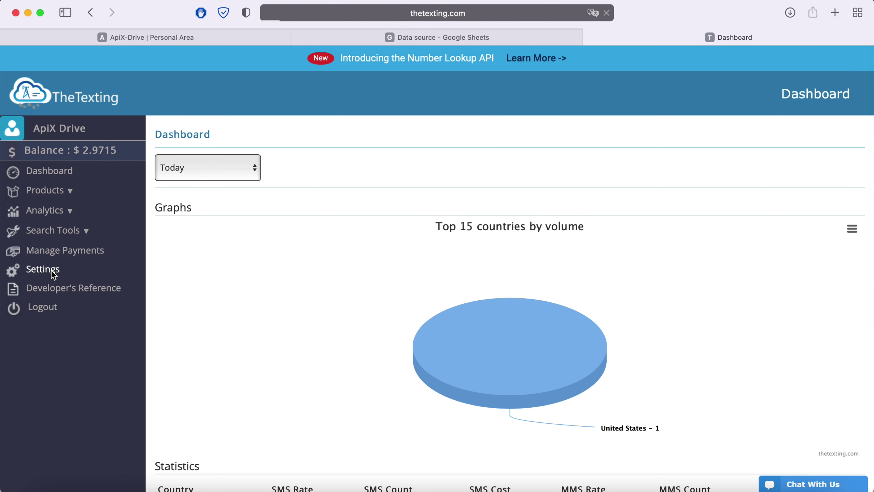
{"action": "scroll", "coordinate": [560, 290], "scroll_direction": "down", "scroll_amount": 3}
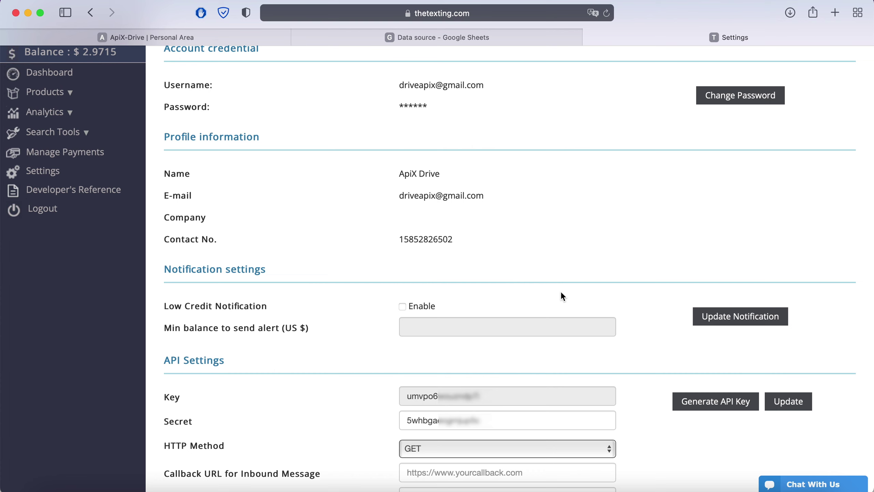
{"action": "left_click_drag", "start_coordinate": [491, 399], "coordinate": [392, 401]}
{"action": "right_click", "coordinate": [433, 399]}
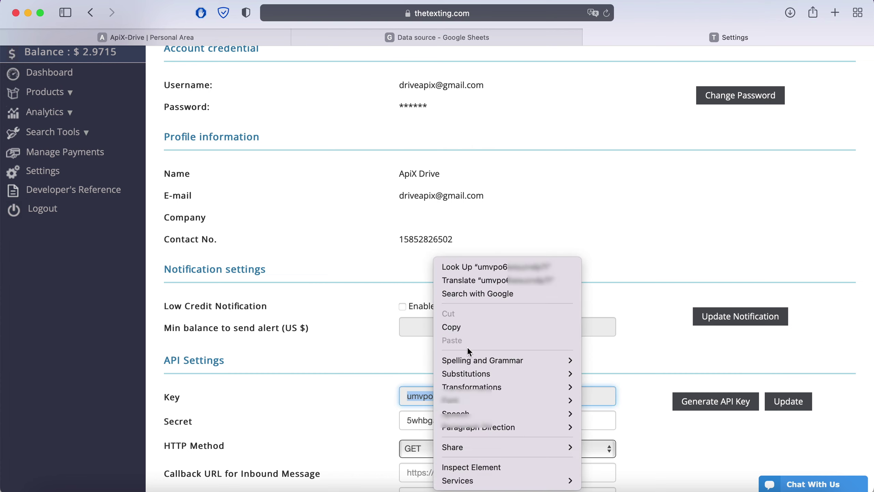
{"action": "left_click", "coordinate": [470, 327]}
{"action": "left_click", "coordinate": [211, 44]}
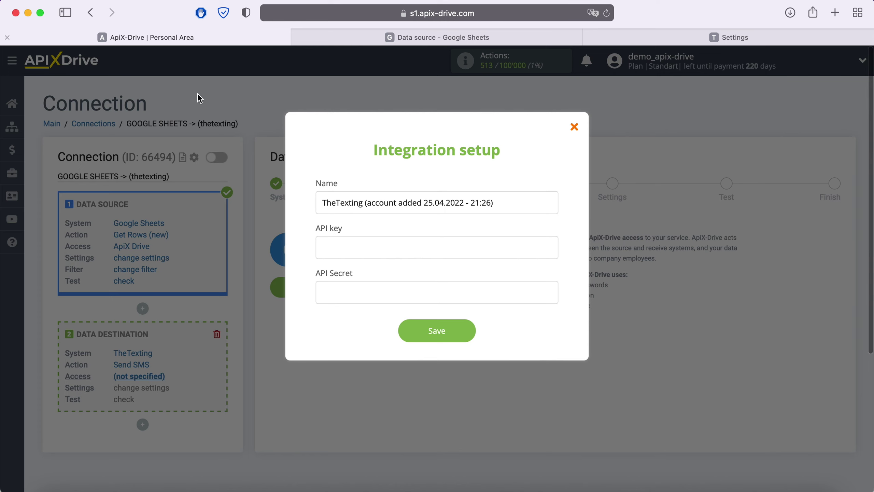
{"action": "right_click", "coordinate": [340, 245]}
{"action": "left_click", "coordinate": [368, 277]}
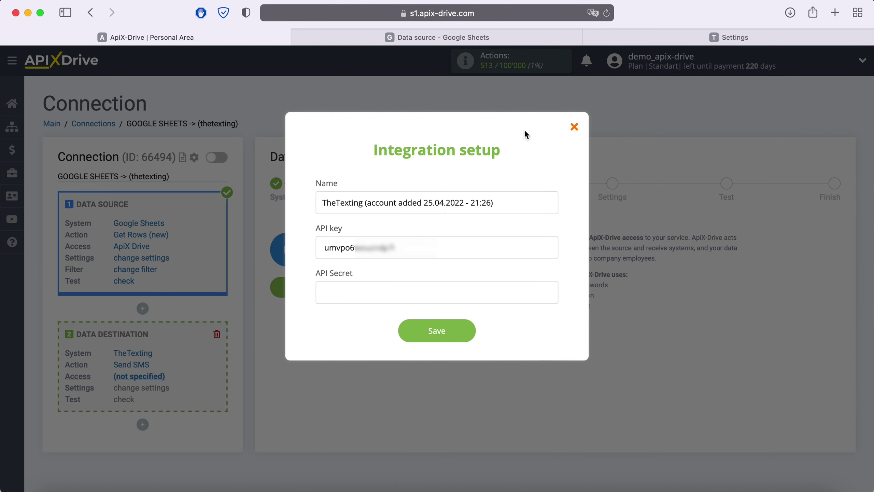
Copy the API secret from the TheTexting site's API Settings and paste it into the API Secret field in ApiX-Drive
{"action": "left_click", "coordinate": [646, 37]}
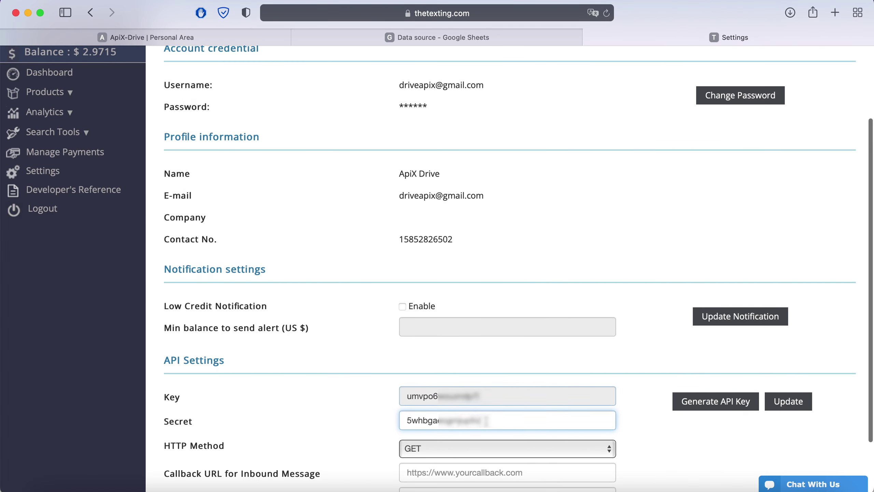
{"action": "left_click_drag", "start_coordinate": [482, 421], "coordinate": [407, 421]}
{"action": "right_click", "coordinate": [416, 420]}
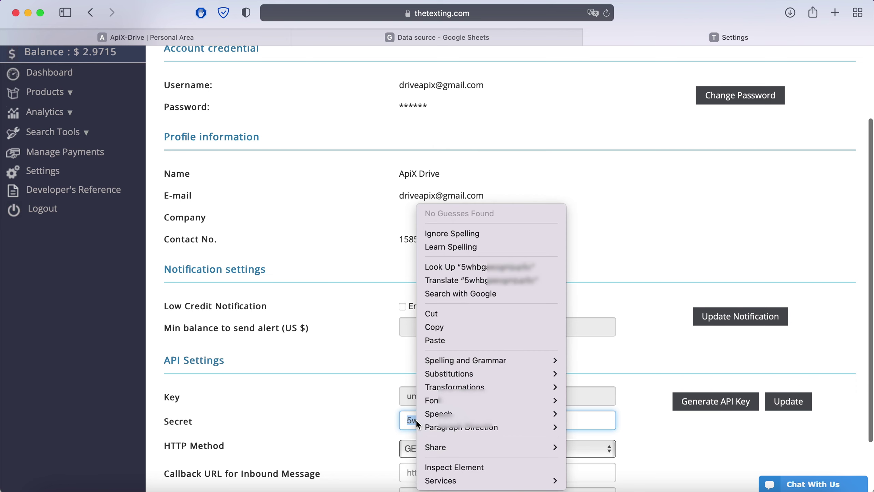
{"action": "left_click", "coordinate": [450, 327]}
{"action": "left_click", "coordinate": [205, 38]}
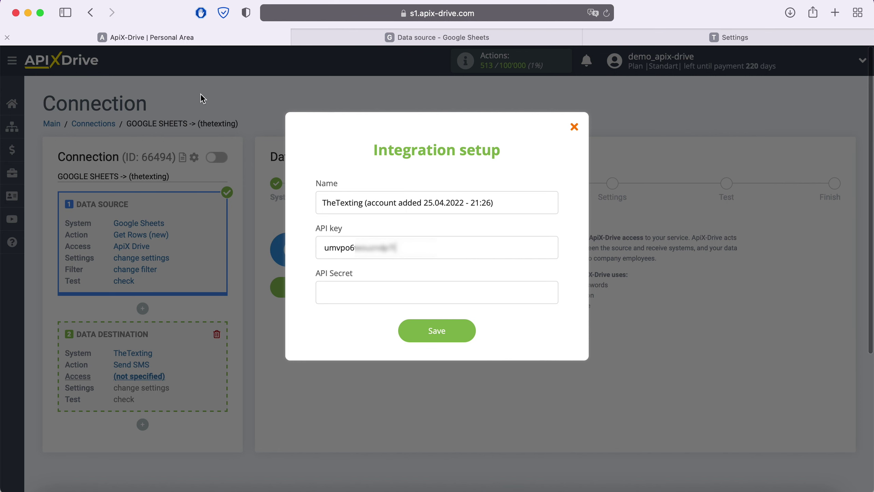
{"action": "left_click", "coordinate": [329, 286]}
{"action": "right_click", "coordinate": [329, 286]}
{"action": "left_click", "coordinate": [355, 317]}
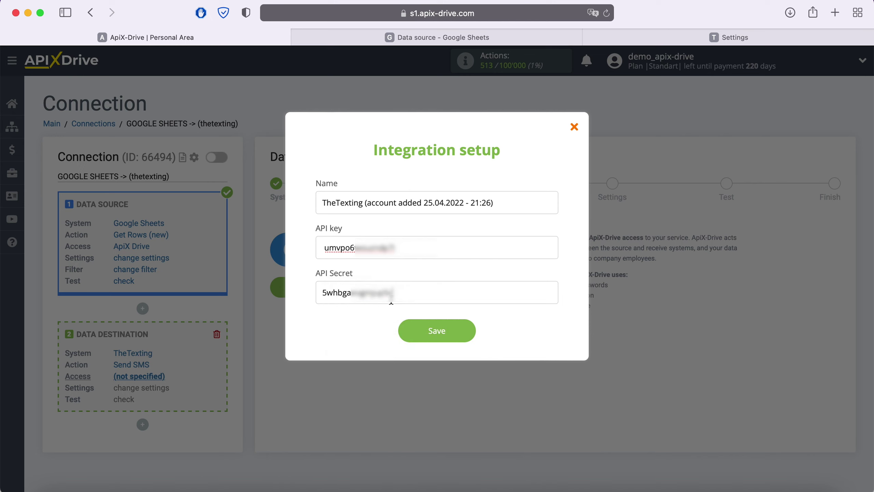
Save the TheTexting integration, select the newly connected account as the login, and continue to the settings stage
{"action": "left_click_drag", "start_coordinate": [399, 293], "coordinate": [323, 293]}
{"action": "left_click_drag", "start_coordinate": [402, 248], "coordinate": [324, 247]}
{"action": "left_click", "coordinate": [324, 247]}
{"action": "left_click", "coordinate": [439, 333]}
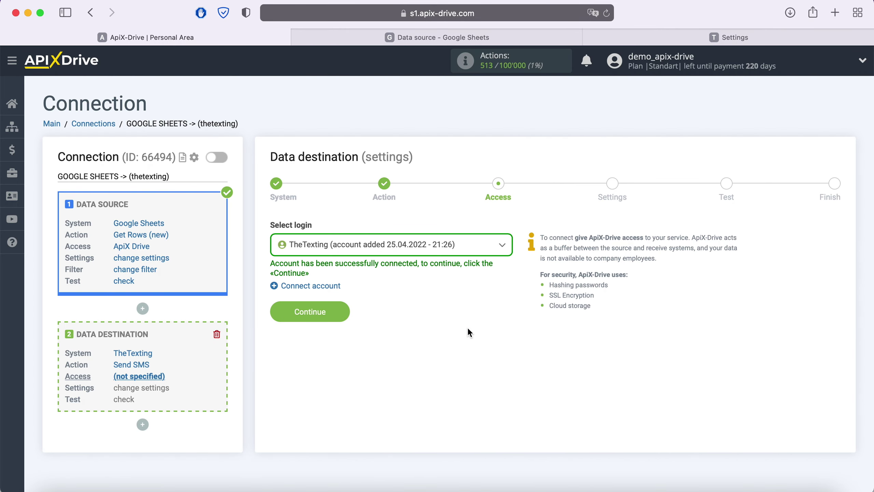
{"action": "left_click", "coordinate": [425, 250]}
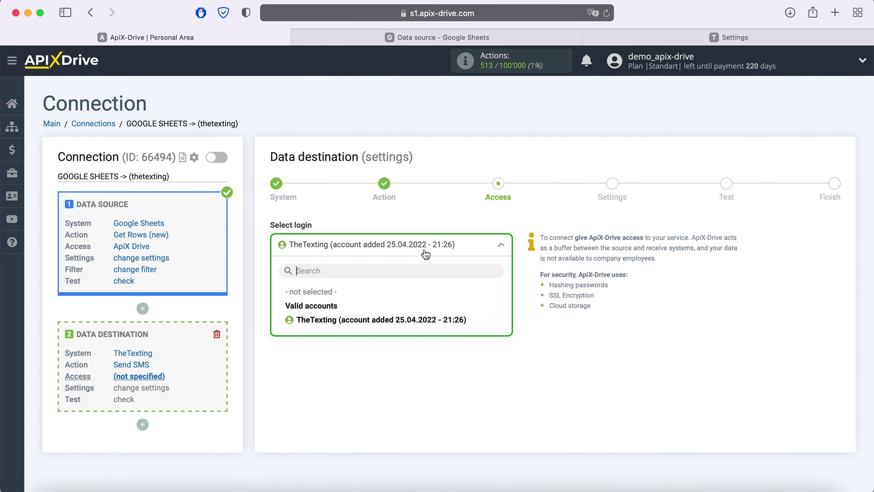
{"action": "left_click", "coordinate": [412, 319]}
{"action": "left_click", "coordinate": [349, 311]}
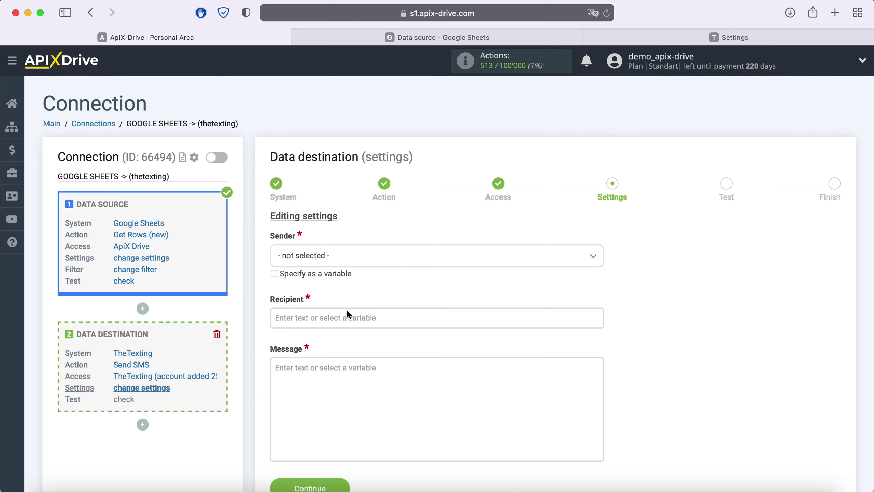
Set the SMS sender to test and the recipient to the Google Sheets Column F variable
{"action": "left_click", "coordinate": [279, 264]}
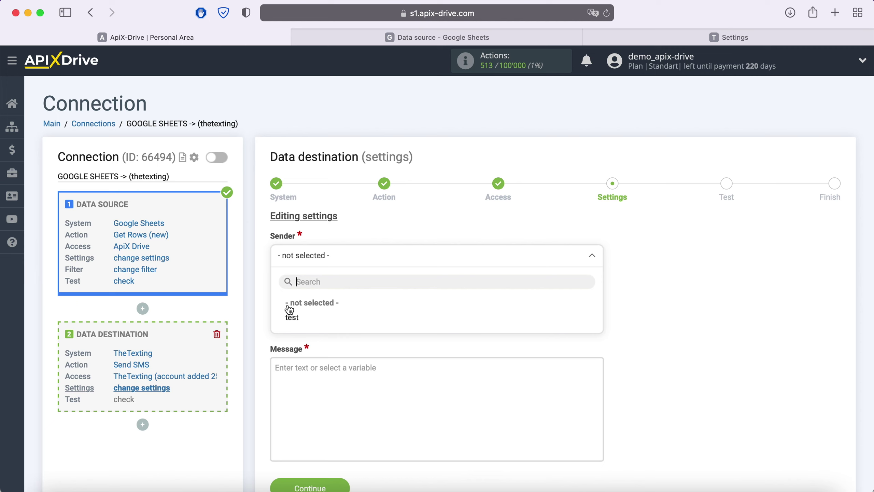
{"action": "left_click", "coordinate": [292, 317]}
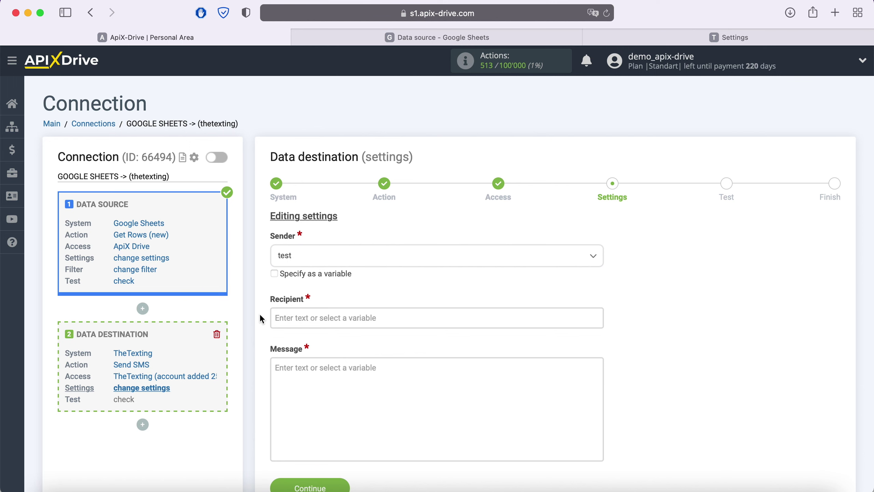
{"action": "left_click", "coordinate": [316, 316]}
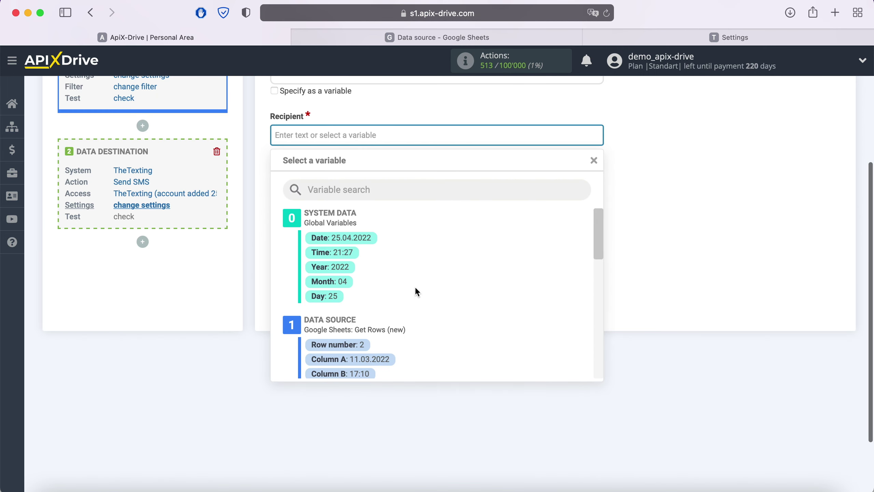
{"action": "scroll", "coordinate": [508, 265], "scroll_direction": "down", "scroll_amount": 5}
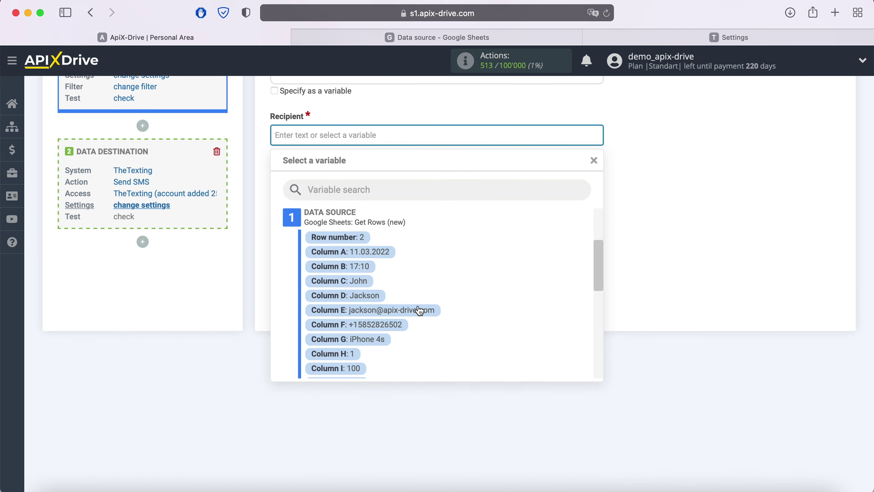
{"action": "left_click", "coordinate": [394, 325]}
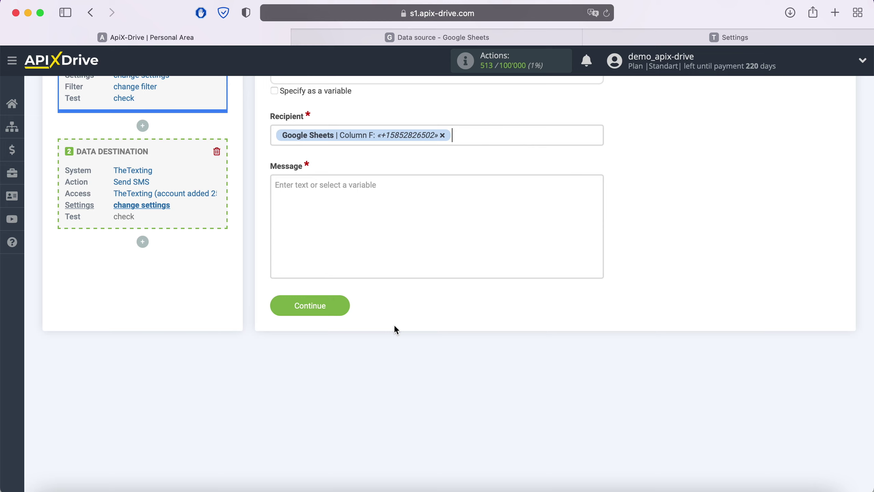
Compose the message greeting as "Hi," followed by the Column C and Column D variables and an exclamation mark
{"action": "left_click", "coordinate": [316, 193]}
{"action": "type", "text": "Hi,"}
{"action": "scroll", "coordinate": [452, 336], "scroll_direction": "down", "scroll_amount": 3}
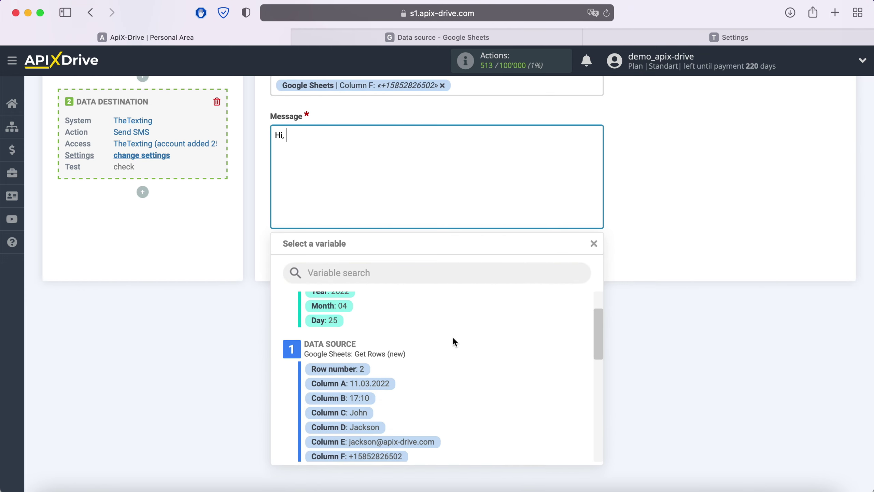
{"action": "left_click", "coordinate": [358, 377]}
{"action": "left_click", "coordinate": [449, 141]}
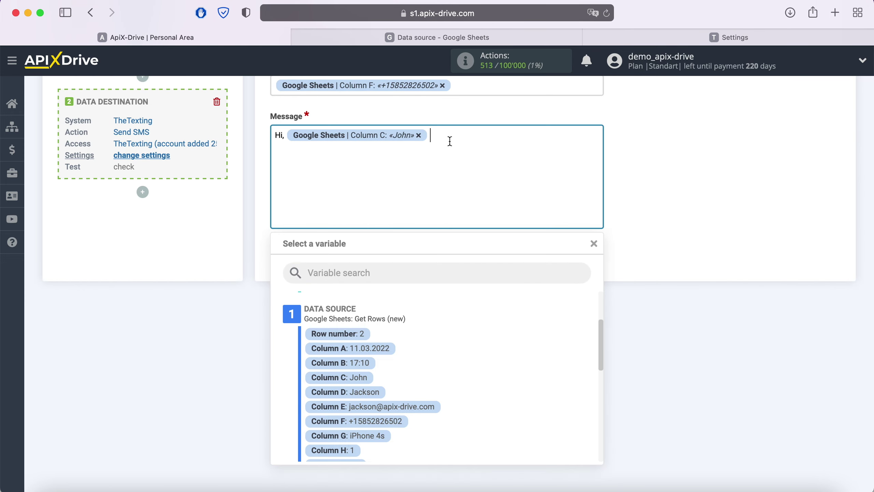
{"action": "left_click", "coordinate": [369, 393]}
{"action": "type", "text": "!"}
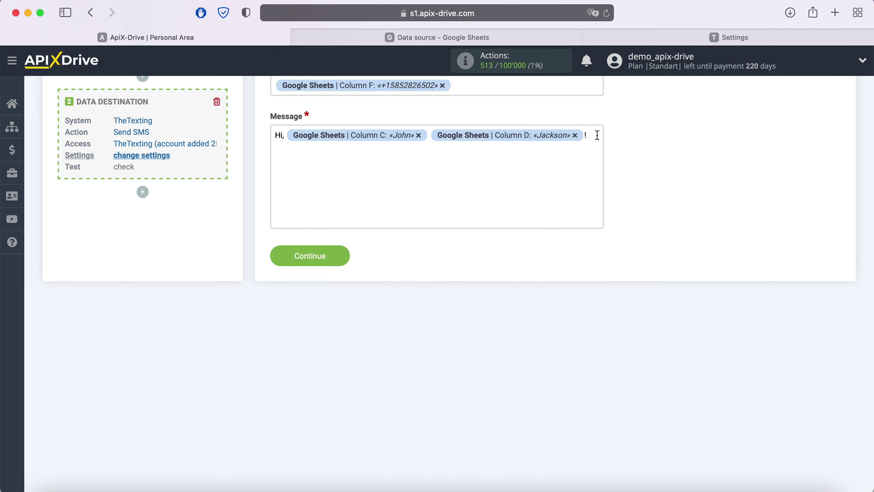
Add the Column K variable after the greeting in the message and continue to the test stage
{"action": "left_click", "coordinate": [597, 135]}
{"action": "scroll", "coordinate": [494, 318], "scroll_direction": "down", "scroll_amount": 3}
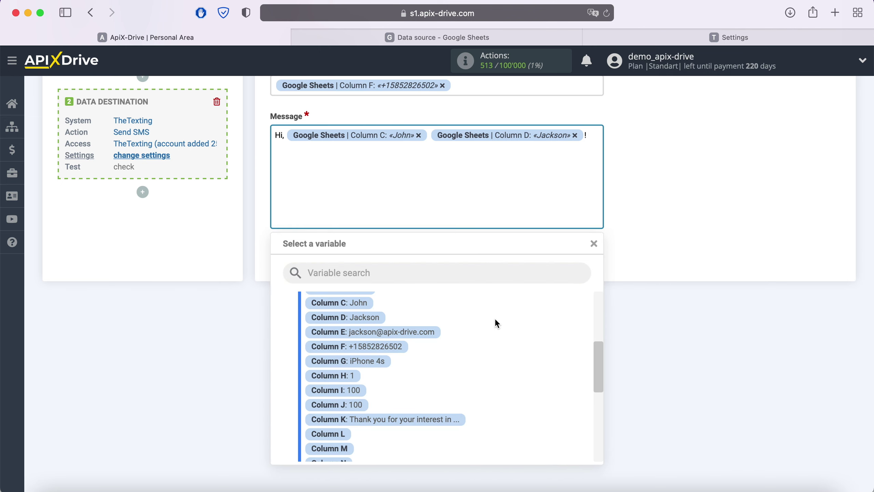
{"action": "left_click", "coordinate": [440, 417]}
{"action": "scroll", "coordinate": [440, 416], "scroll_direction": "up", "scroll_amount": 5}
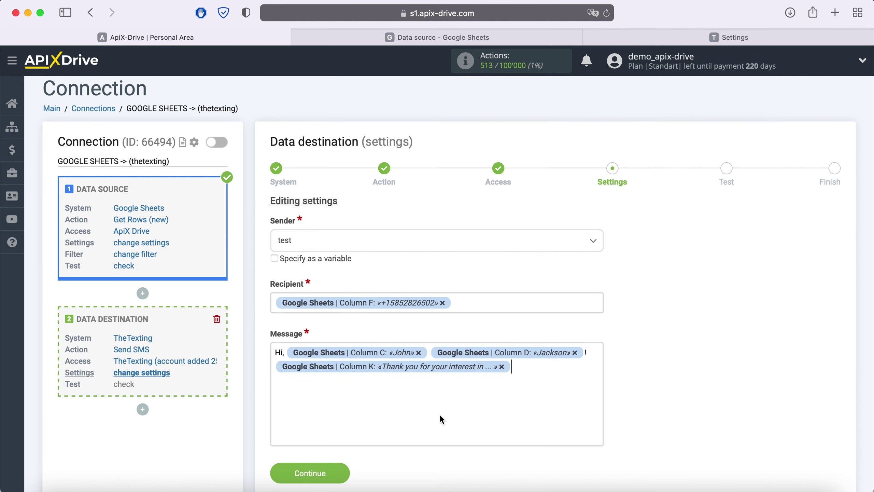
{"action": "left_click", "coordinate": [332, 472]}
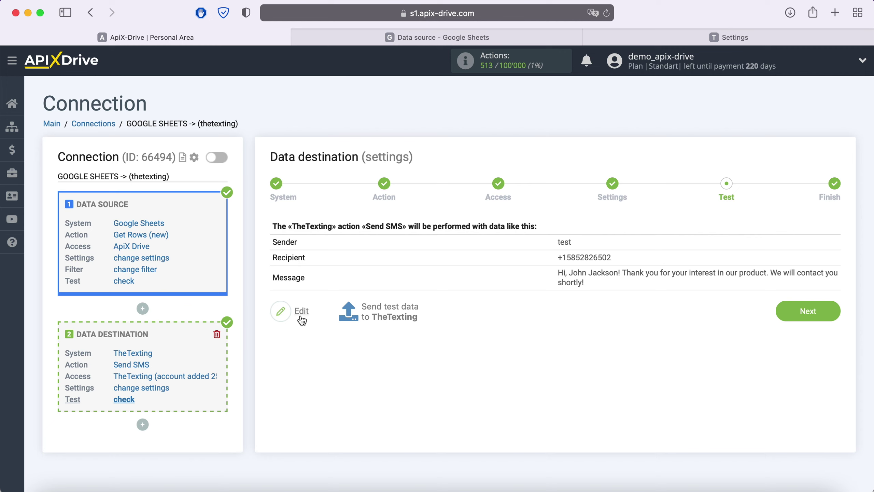
Send test data to TheTexting and check the messages for April 25, 2022 in the TheTexting site's Sent History
{"action": "left_click", "coordinate": [390, 310]}
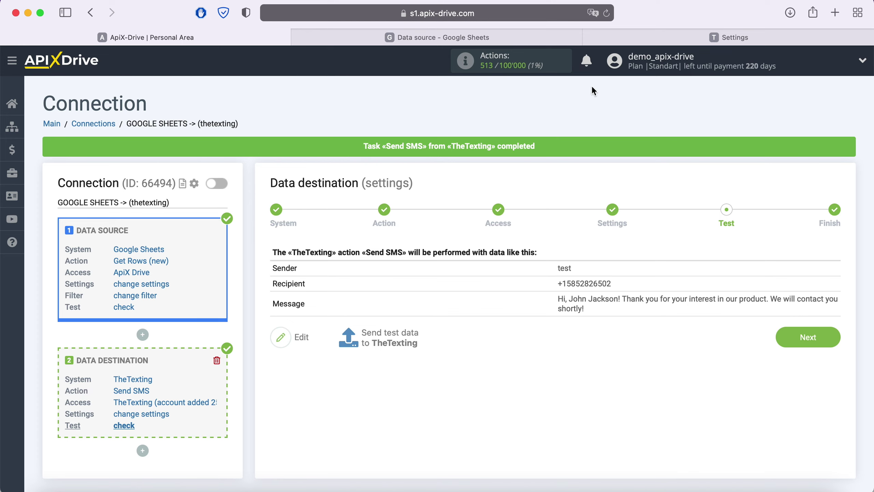
{"action": "left_click", "coordinate": [615, 38]}
{"action": "left_click", "coordinate": [68, 210]}
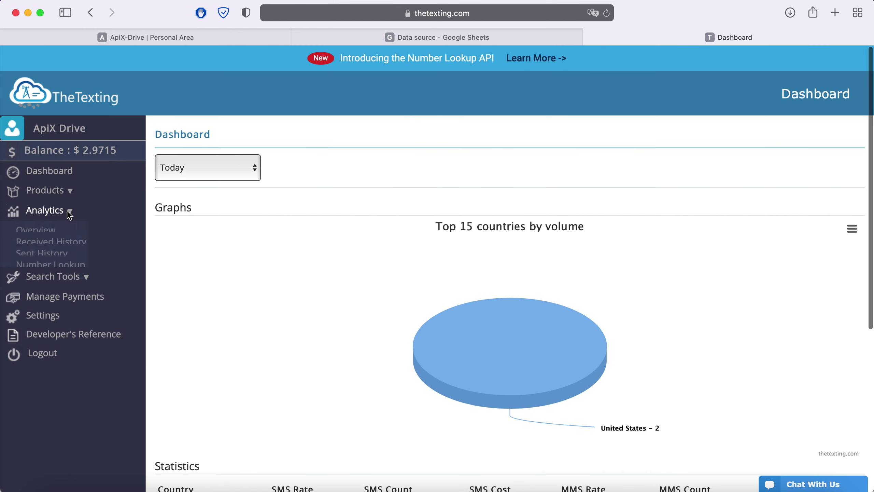
{"action": "left_click", "coordinate": [60, 269]}
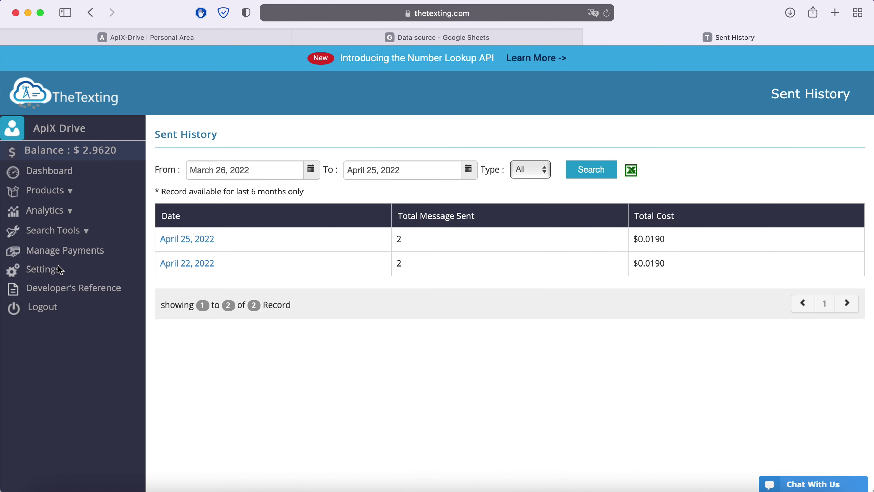
{"action": "left_click", "coordinate": [193, 238]}
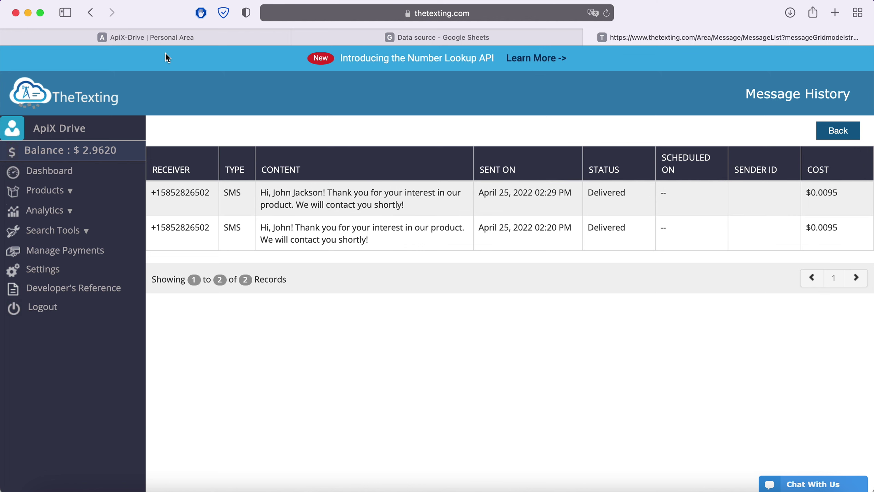
Return to ApiX-Drive, finish the data destination setup, and enable auto-update for the connection
{"action": "left_click", "coordinate": [158, 37]}
{"action": "left_click", "coordinate": [834, 340]}
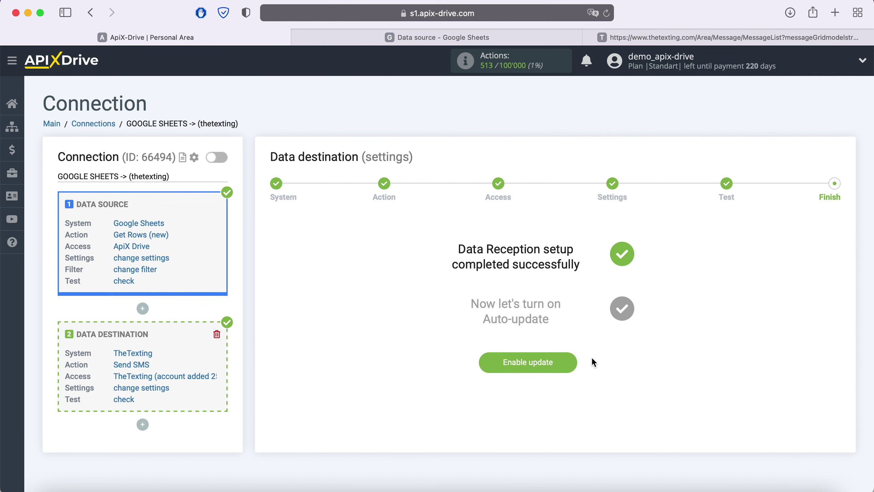
{"action": "left_click", "coordinate": [566, 360]}
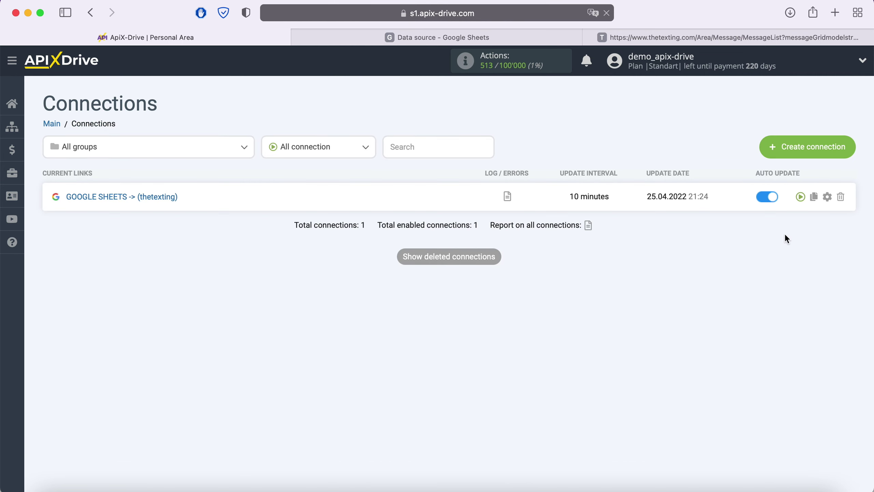
Set the update interval of the GOOGLE SHEETS -> (thetexting) connection to 5 minutes and save it
{"action": "left_click", "coordinate": [826, 196]}
{"action": "left_click", "coordinate": [508, 287]}
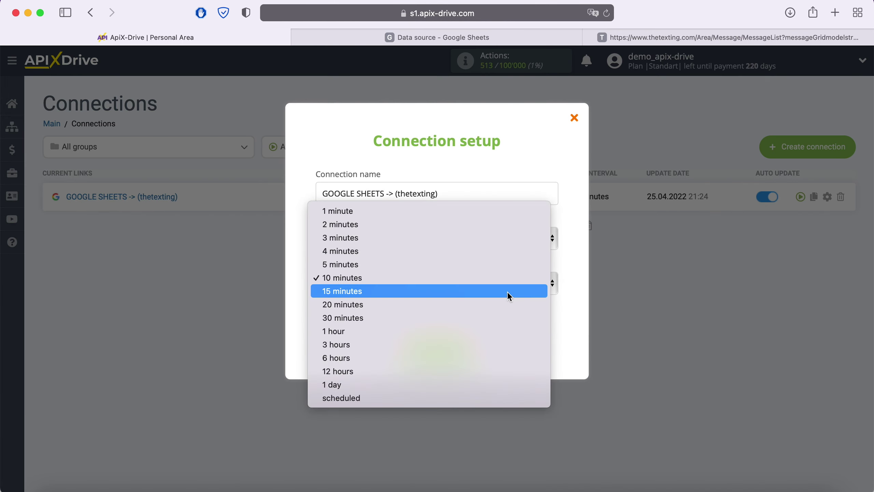
{"action": "left_click", "coordinate": [445, 265]}
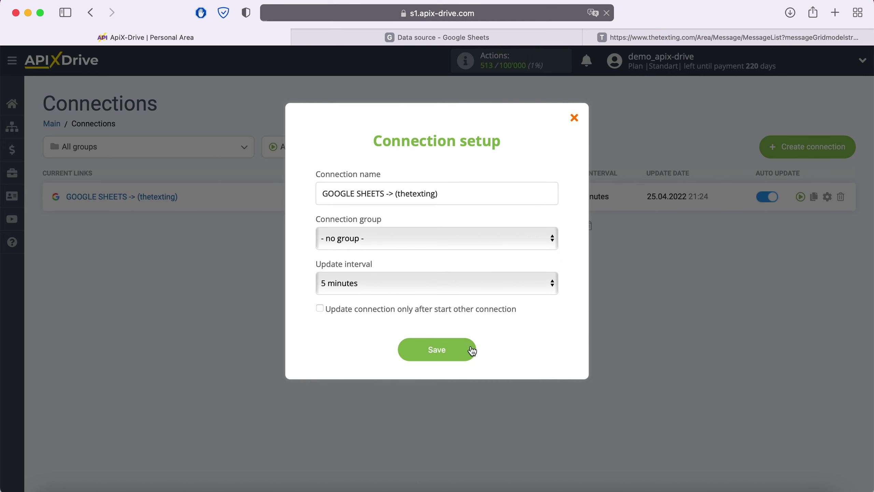
{"action": "left_click", "coordinate": [473, 351]}
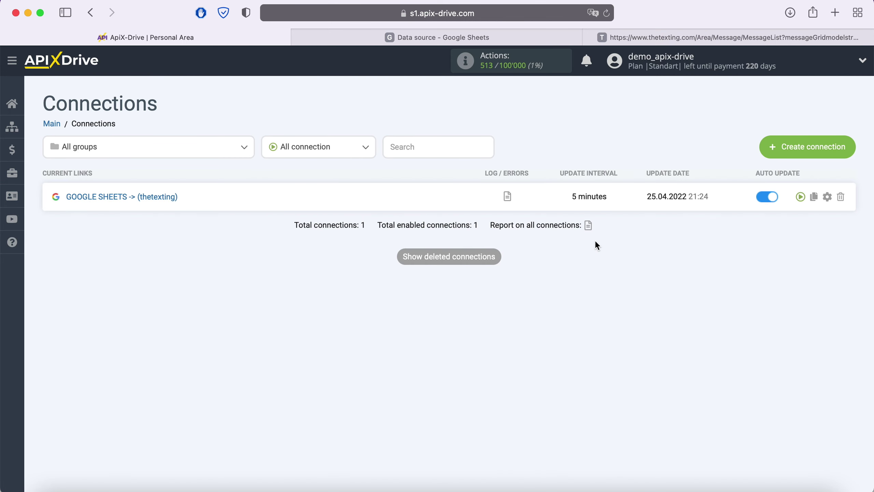